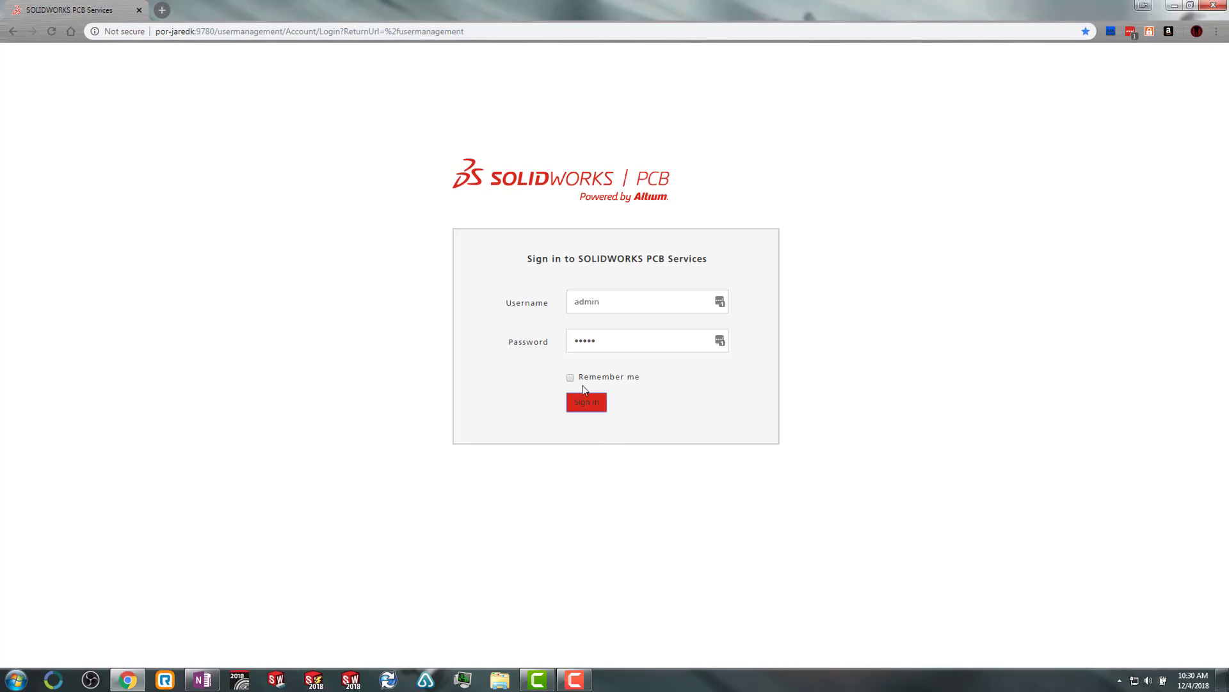
Sign in to SOLIDWORKS PCB Services using the administrator credentials.
click(587, 413)
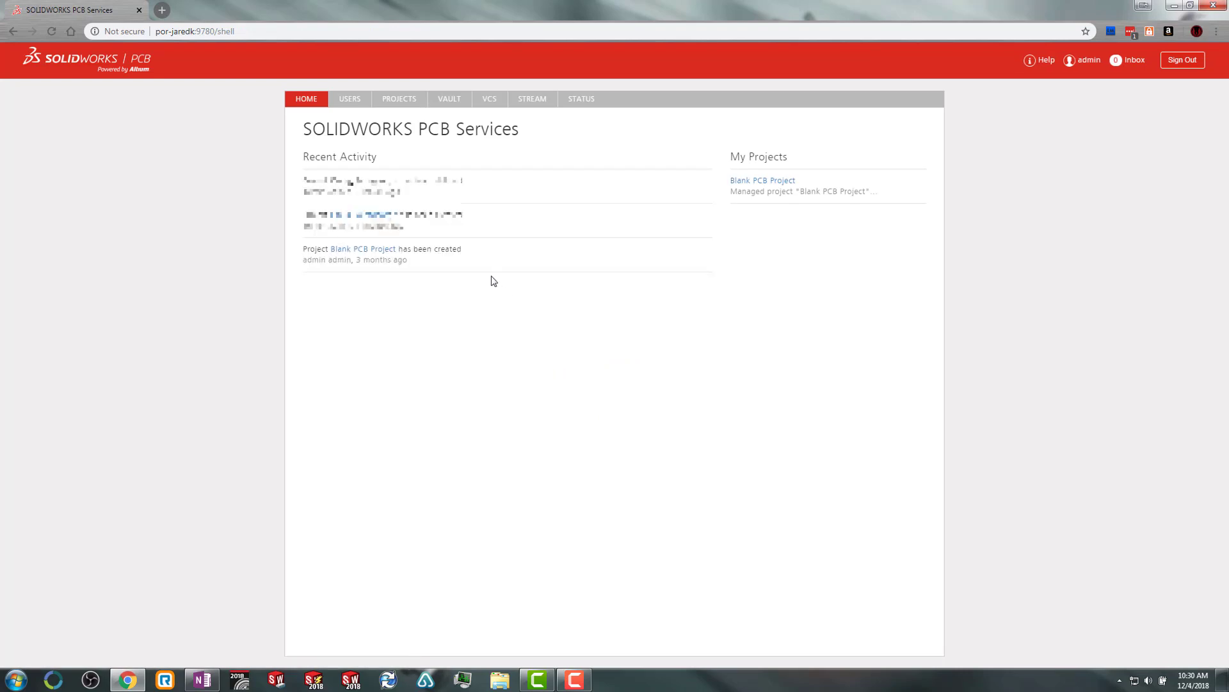
Delete the personal user account so only admin and System remain in Users.
click(356, 106)
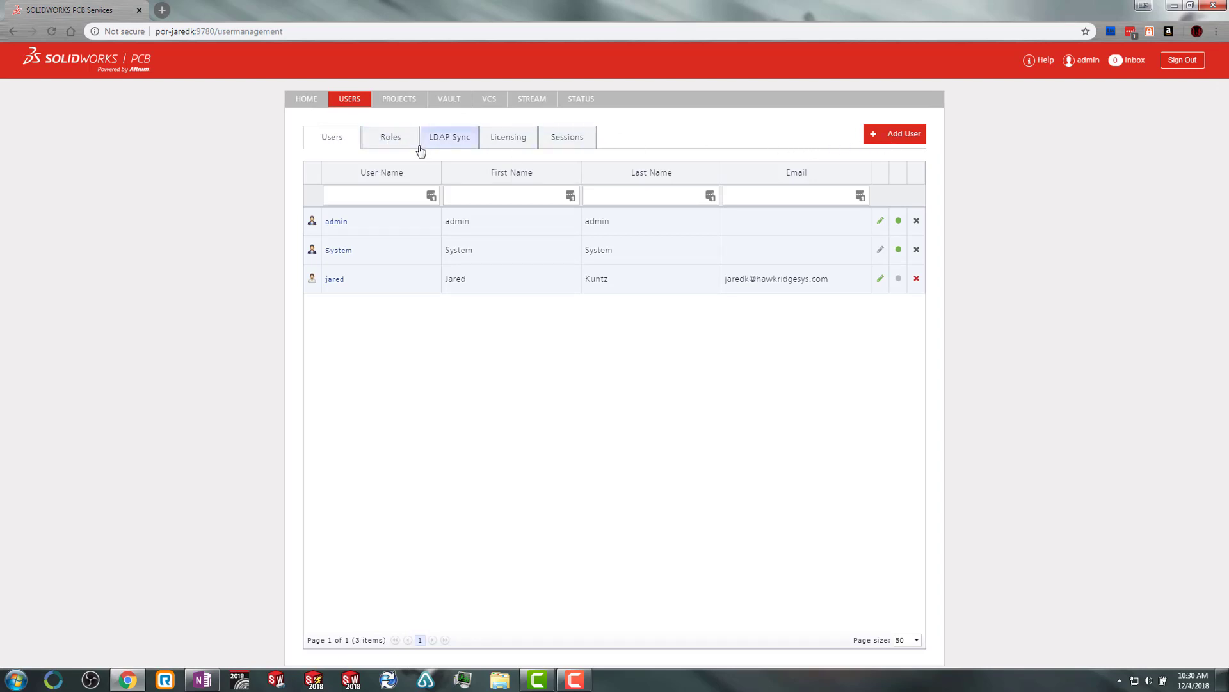
click(393, 145)
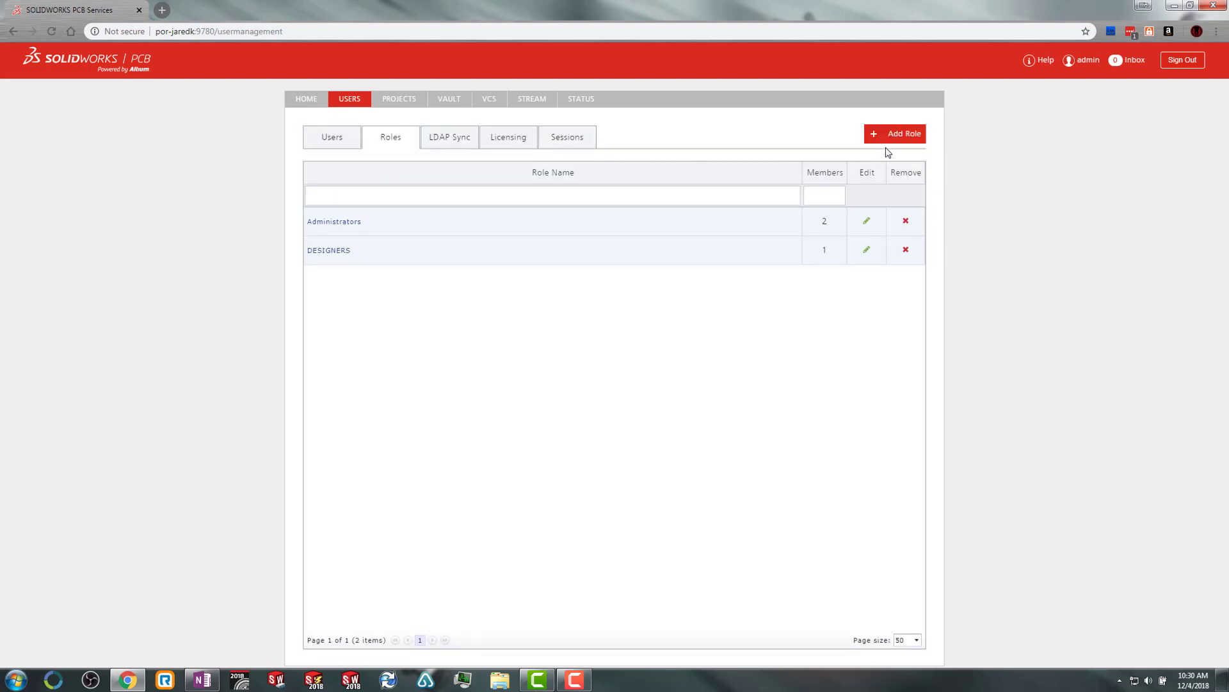
click(346, 142)
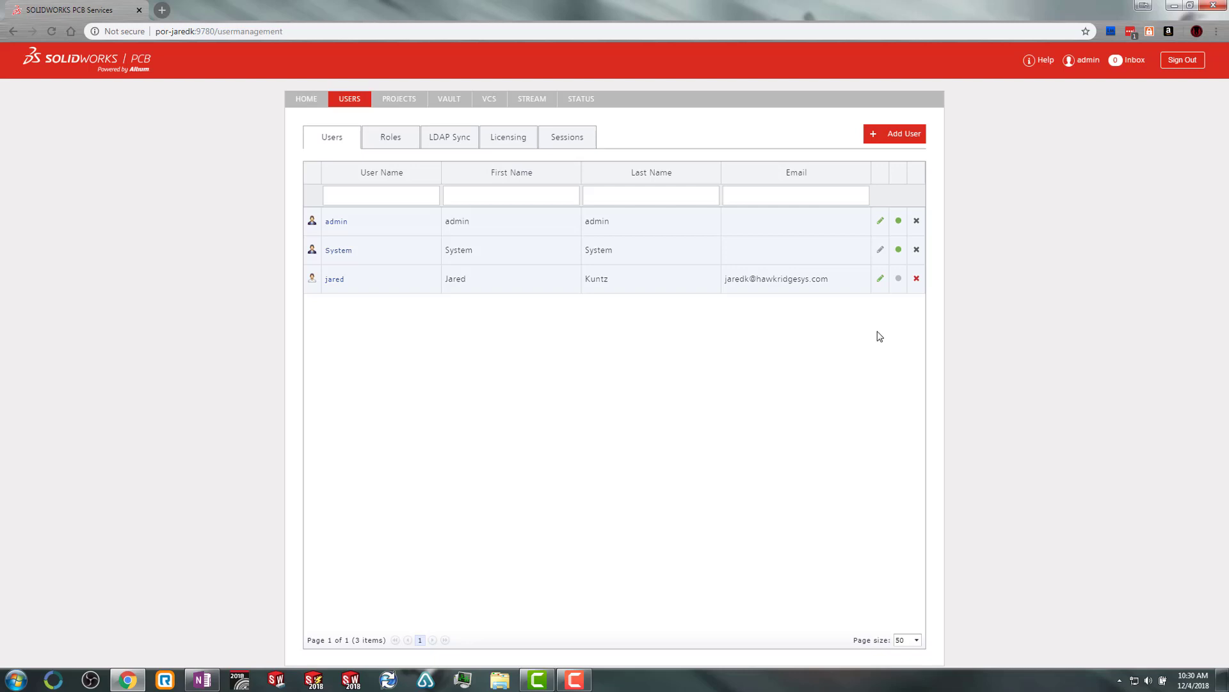
click(916, 280)
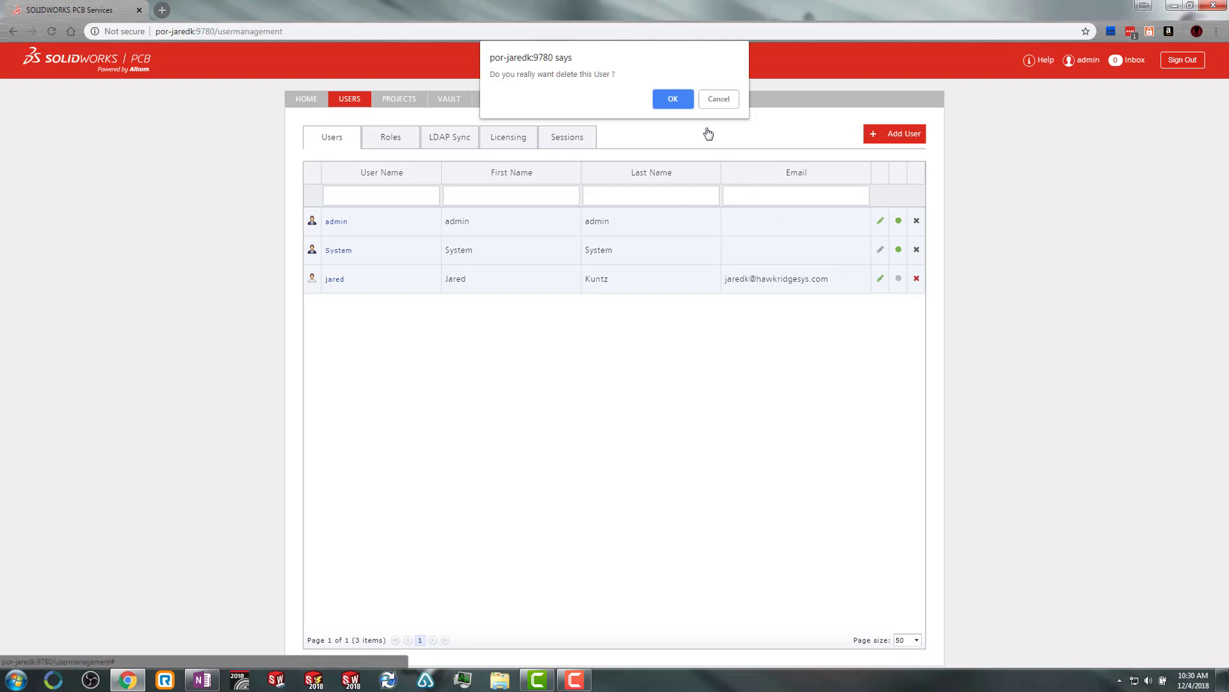
click(672, 99)
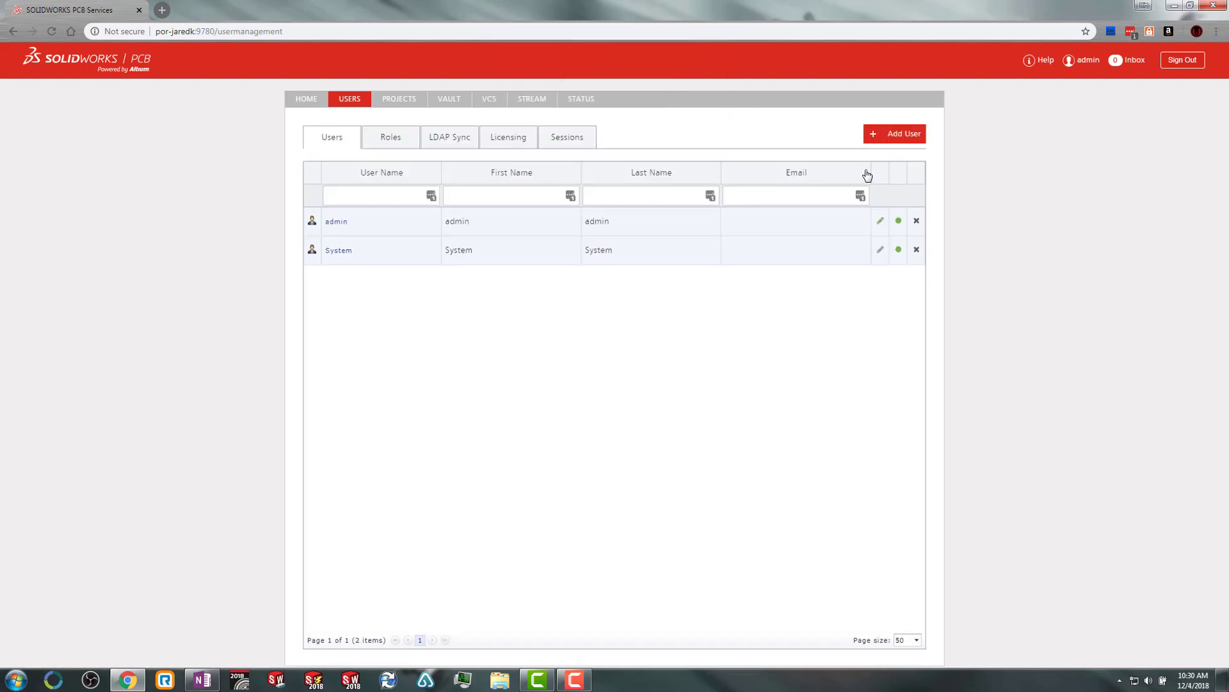
Add a new user, entering the first name, last name, user name, password and e-mail address.
click(889, 138)
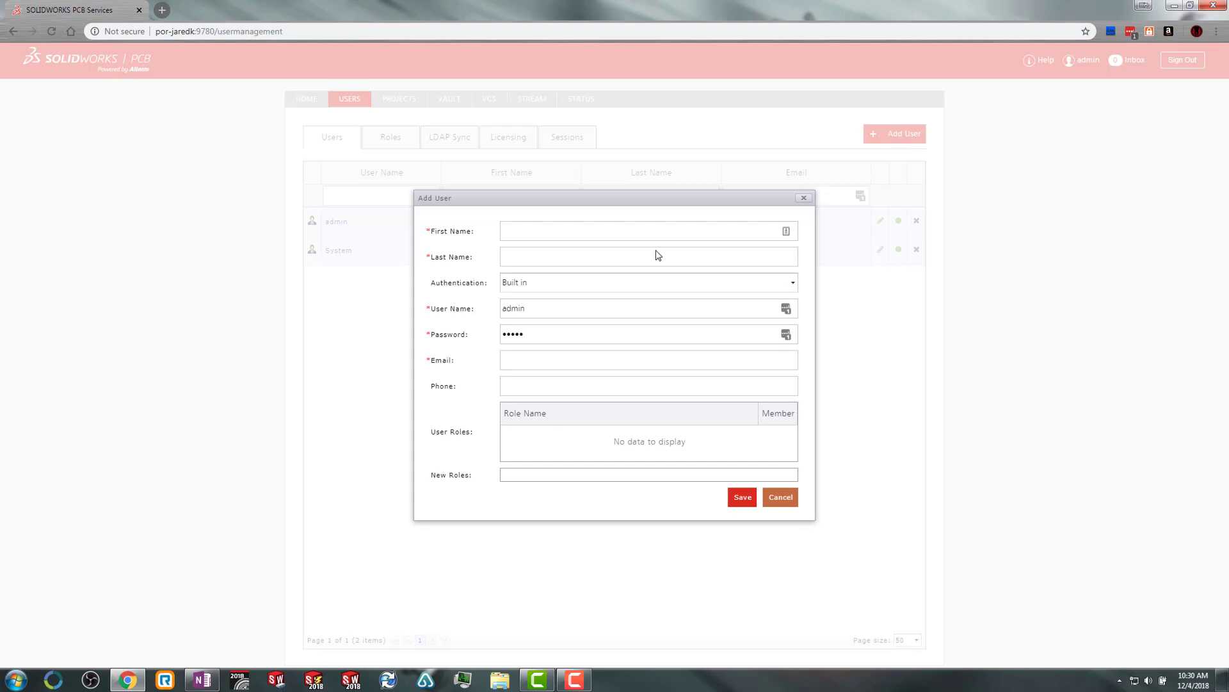
click(660, 231)
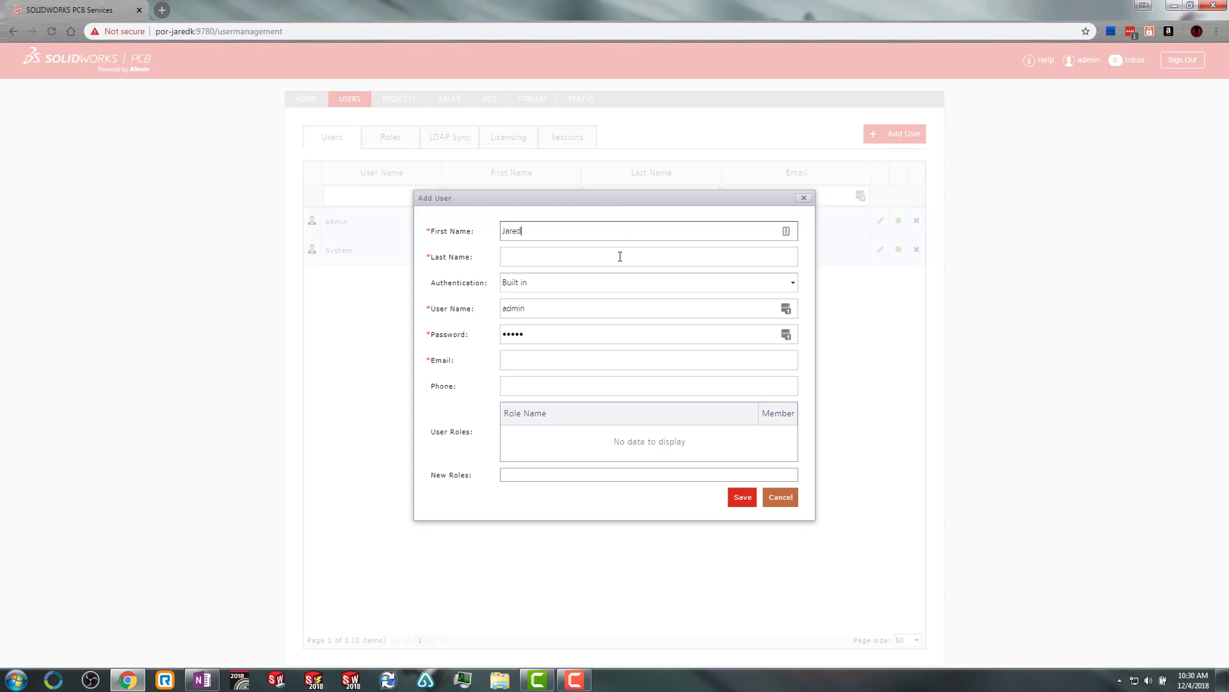
click(622, 255)
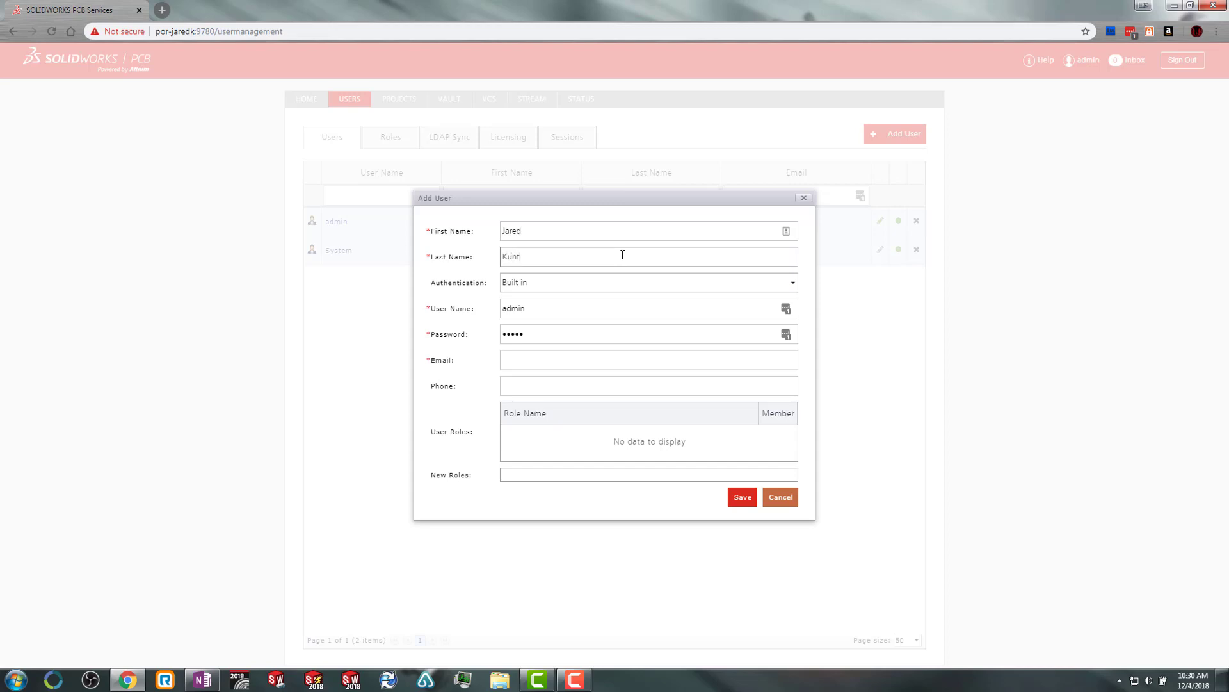
click(541, 306)
key(BackSpace)
key(BackSpace)
key(BackSpace)
key(BackSpace)
key(BackSpace)
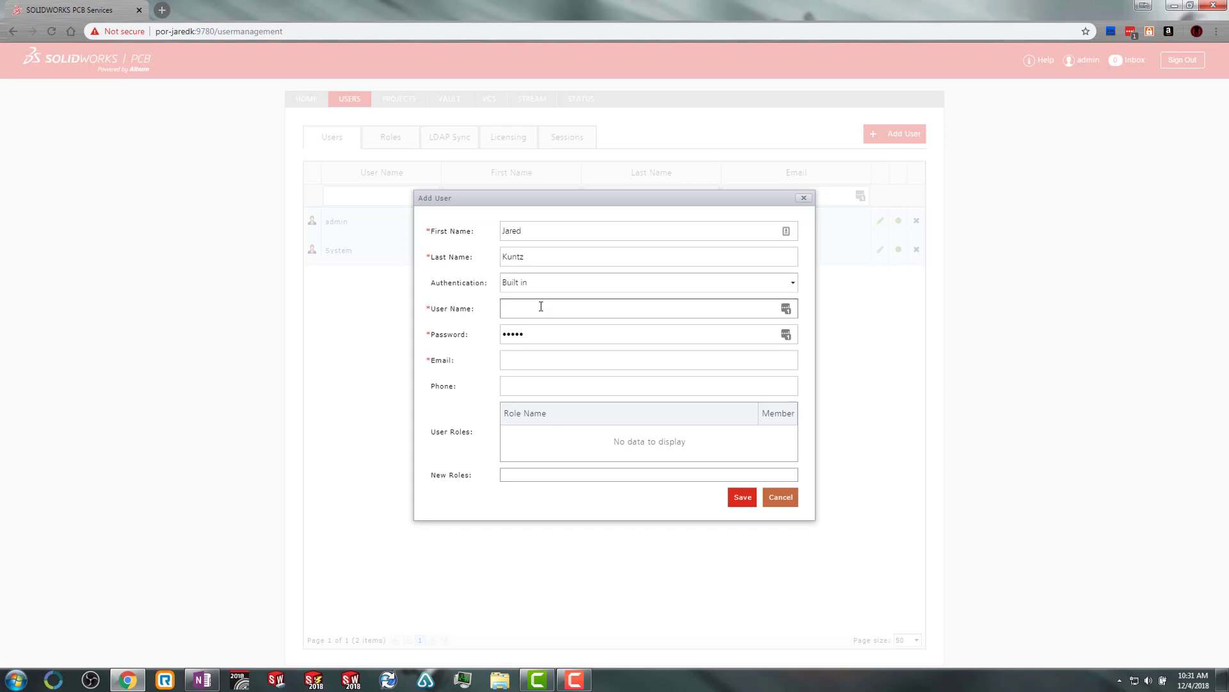
text(jared)
click(544, 332)
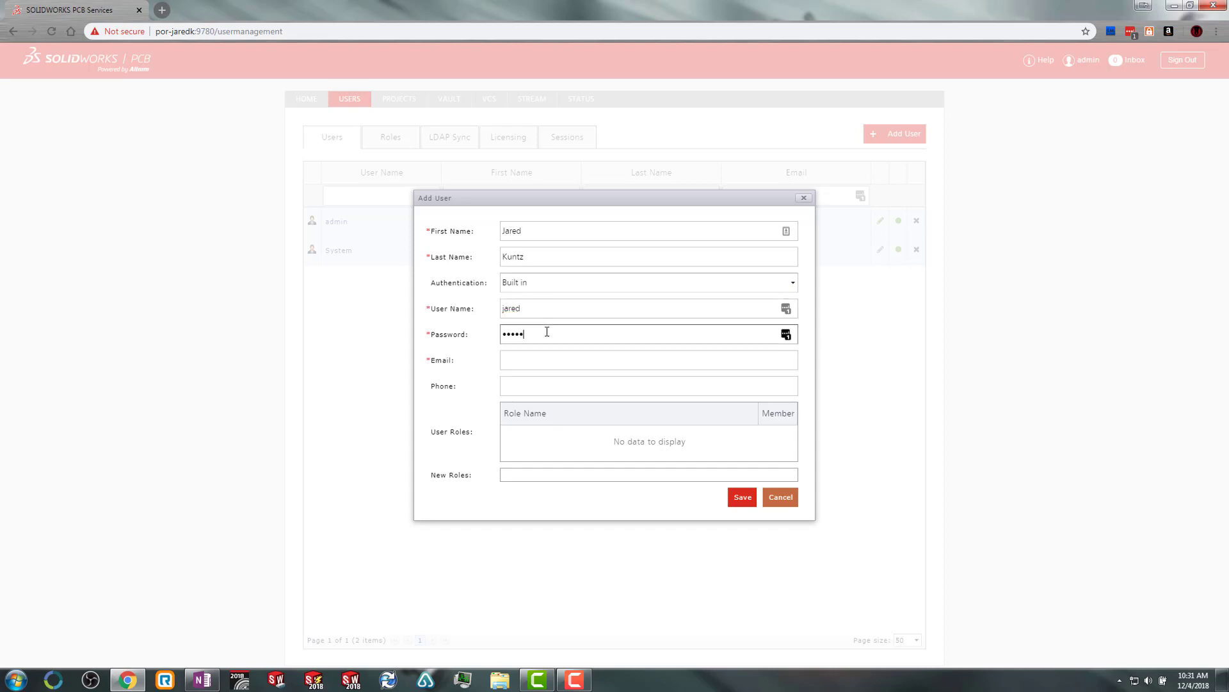
key(BackSpace)
key(BackSpace)
text(admin)
click(525, 360)
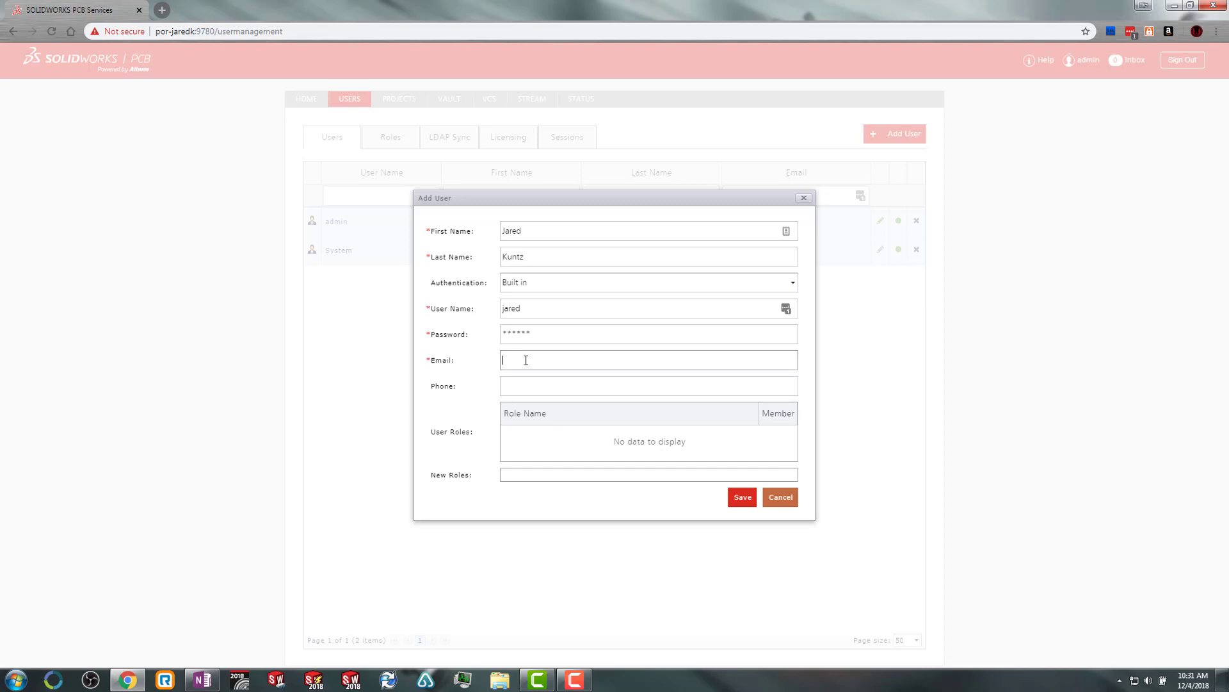
Give the new user the DESIGNERS role and save the account.
click(536, 475)
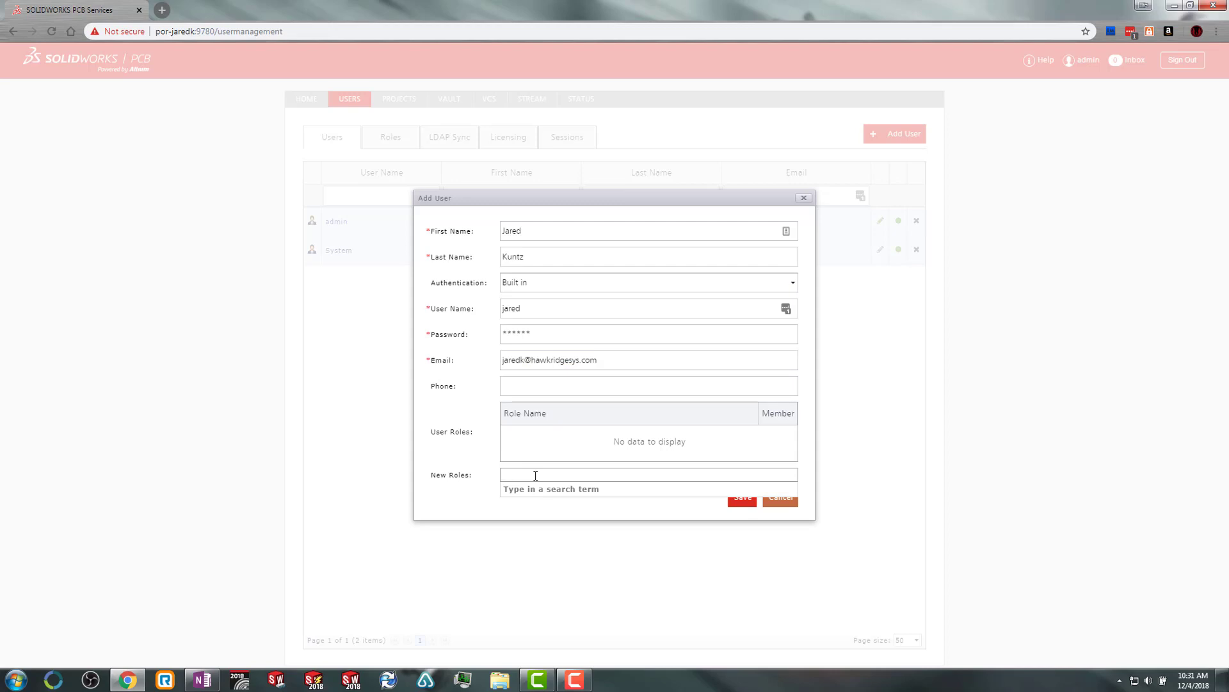
text(design)
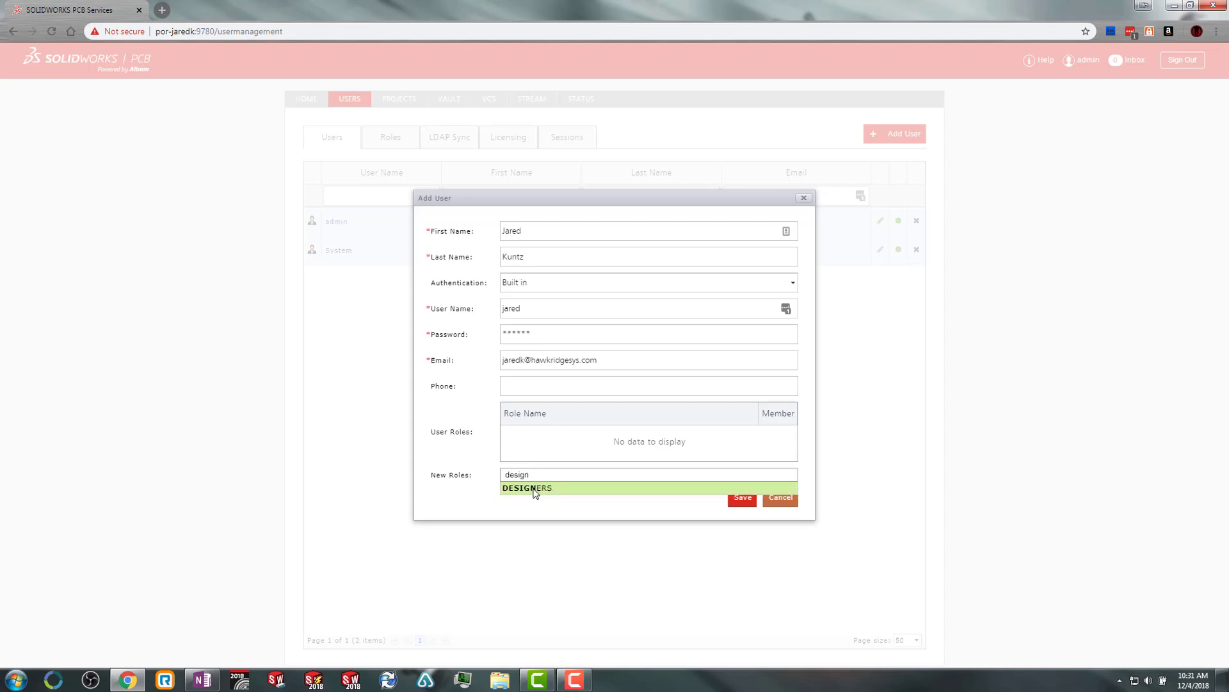
click(534, 488)
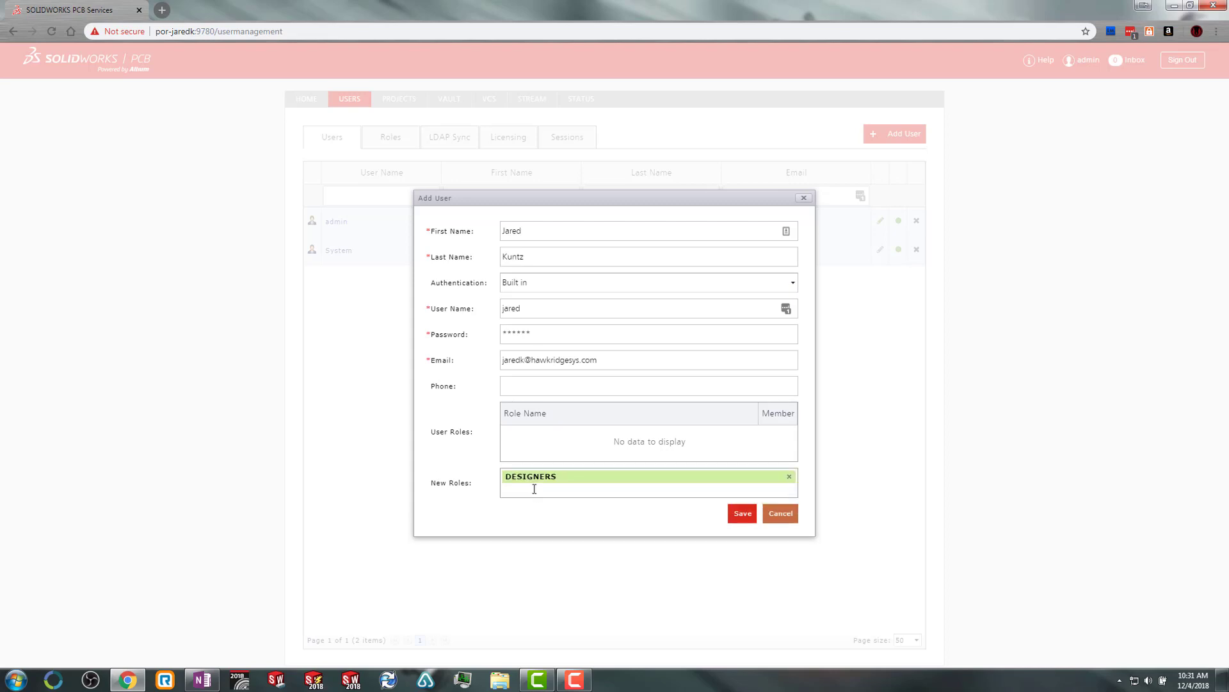
click(741, 514)
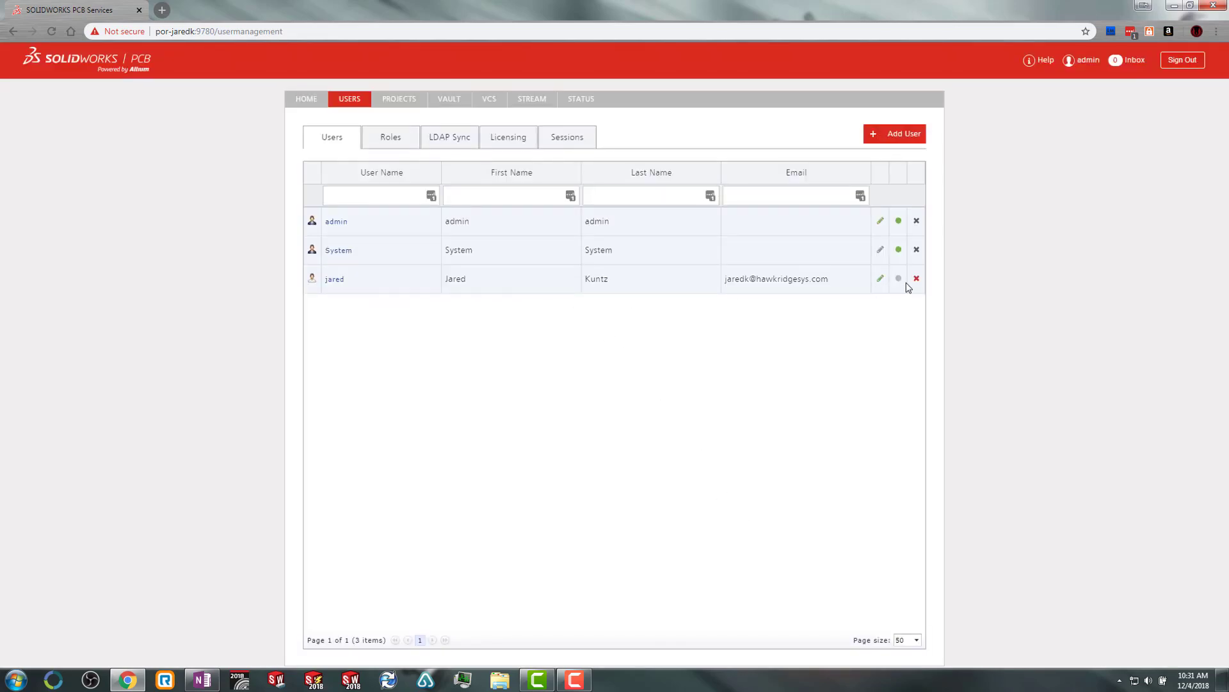
Check the DESIGNERS role's members for the new user, then close the role unchanged.
click(396, 147)
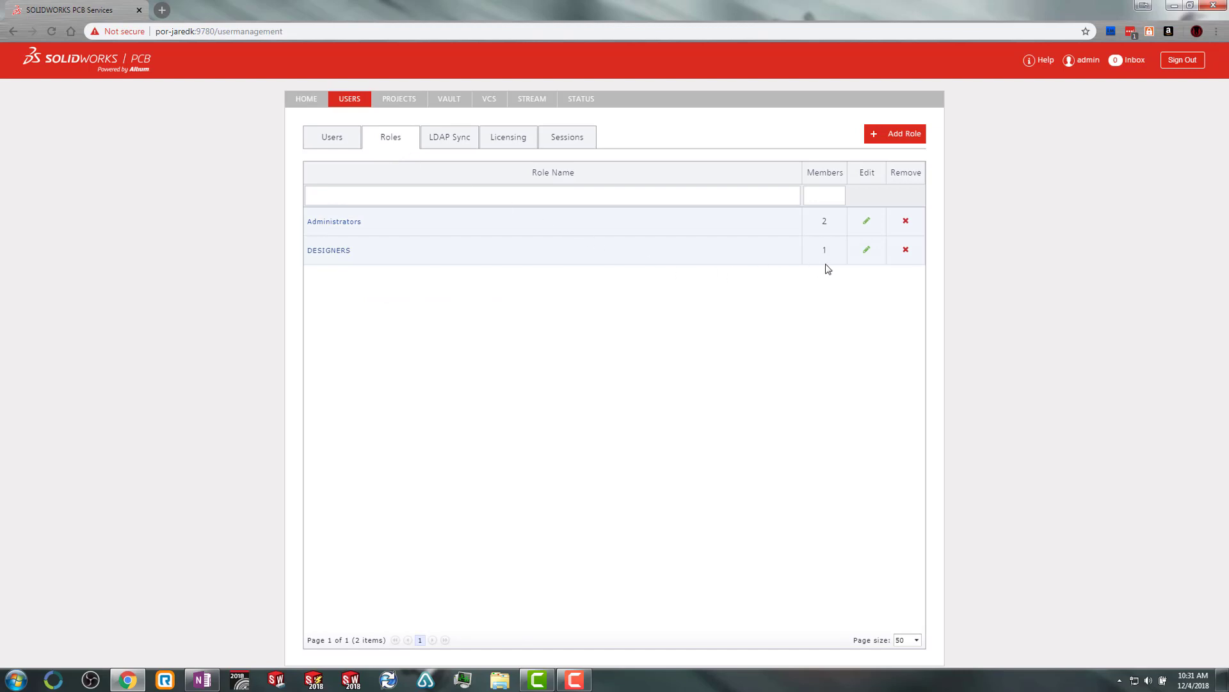
click(336, 254)
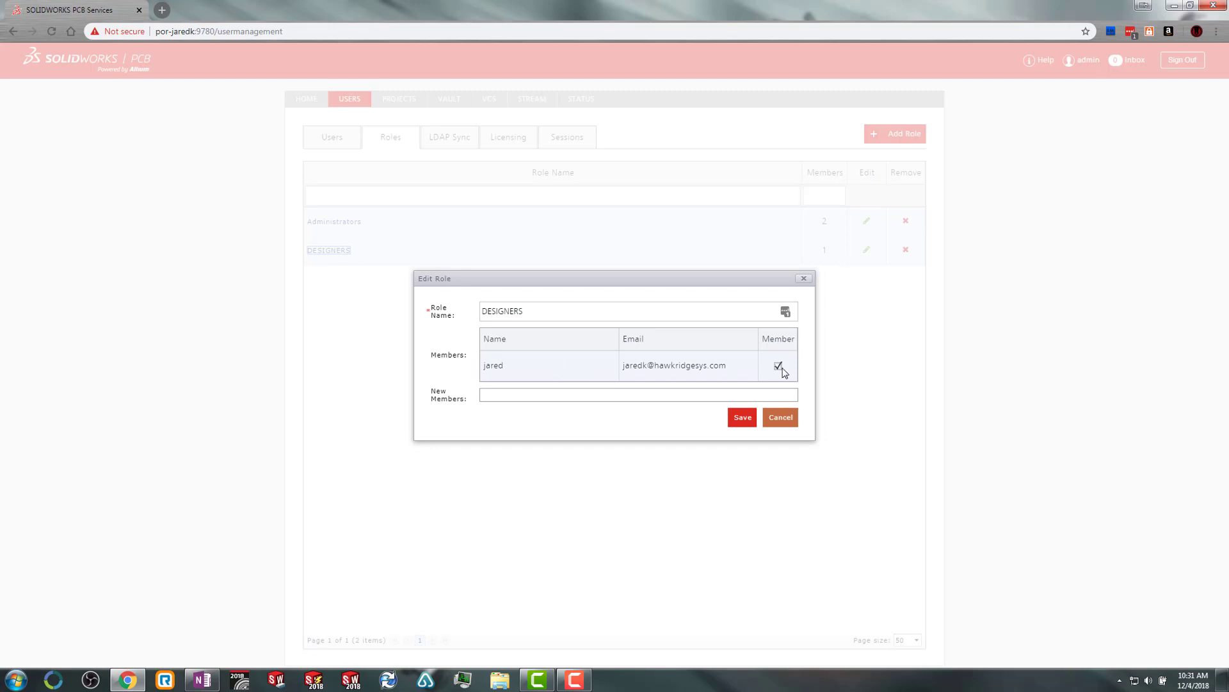
click(789, 419)
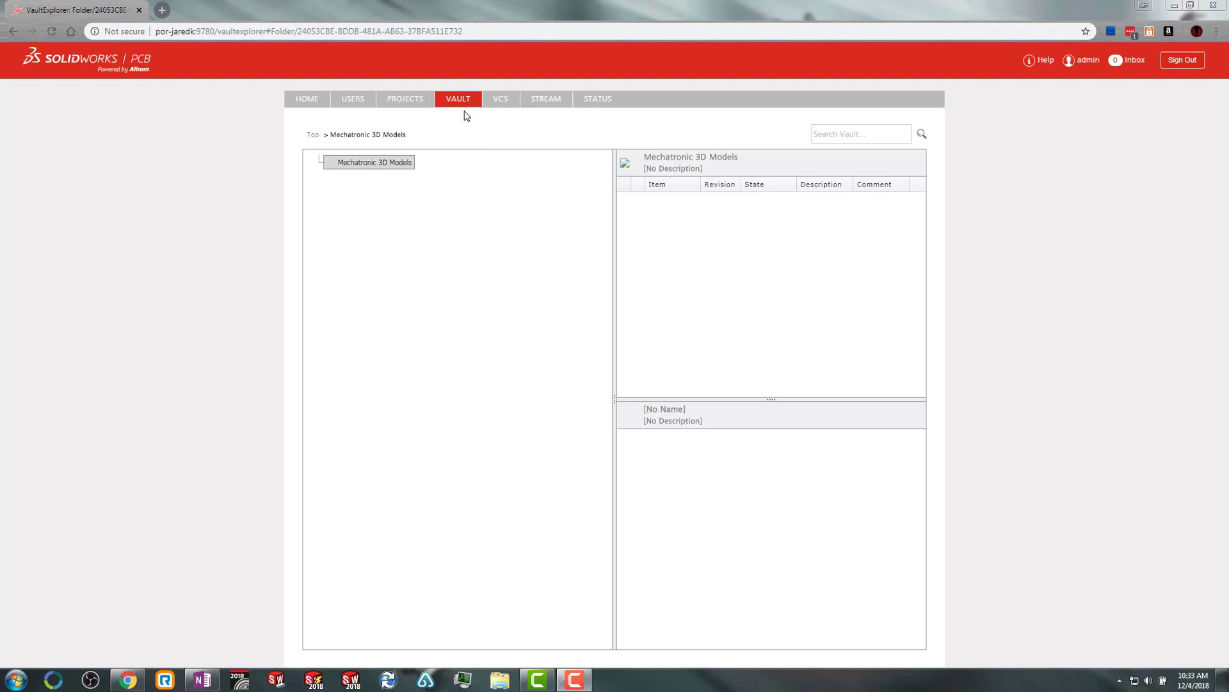
Open Mechatronic 3D Models sharing settings, keeping 'Anyone in my organization can change'.
right_click(376, 170)
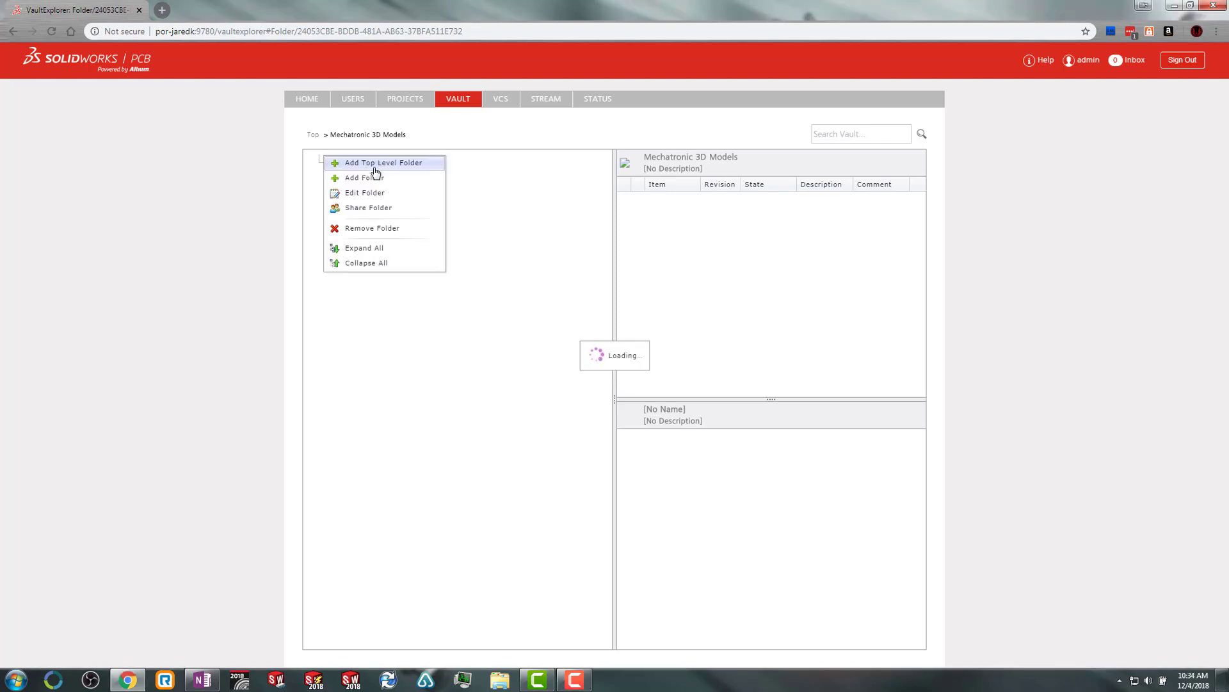
click(369, 208)
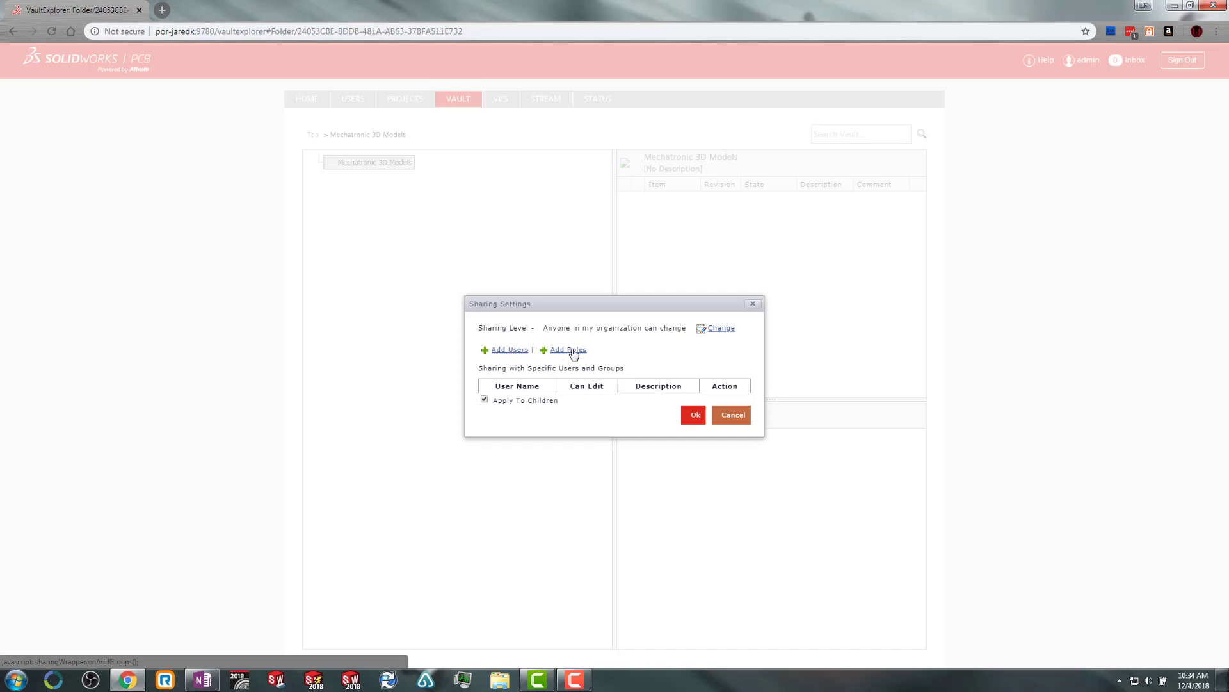
click(721, 330)
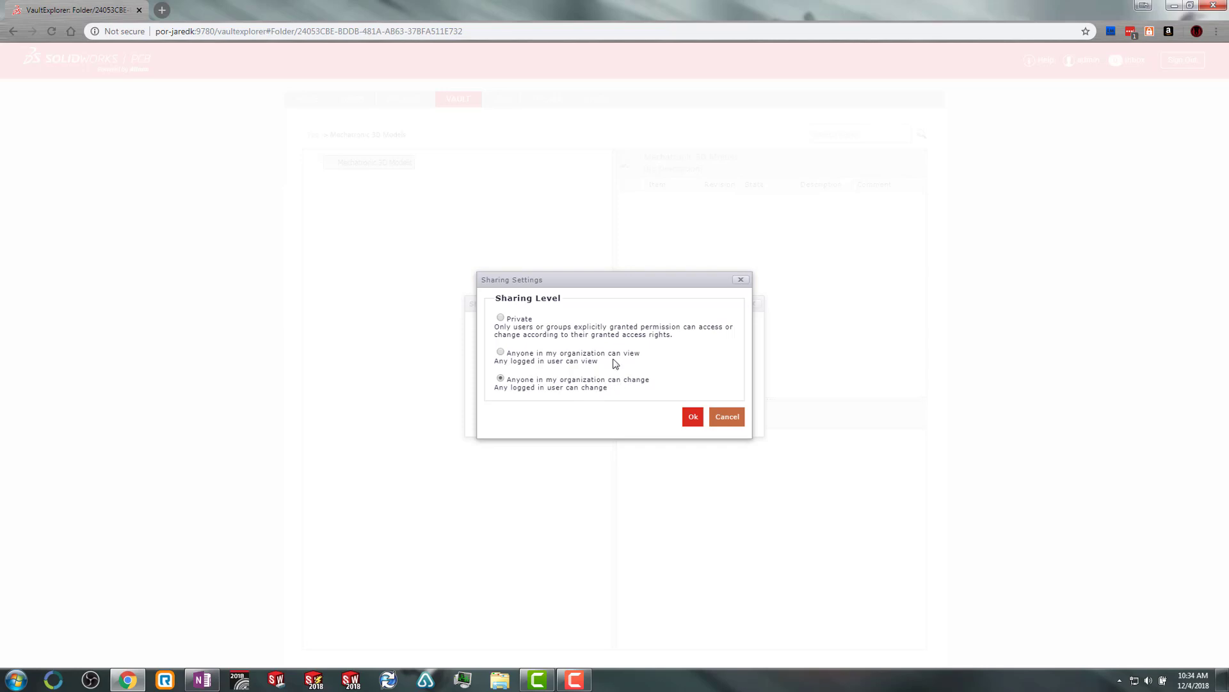
click(692, 418)
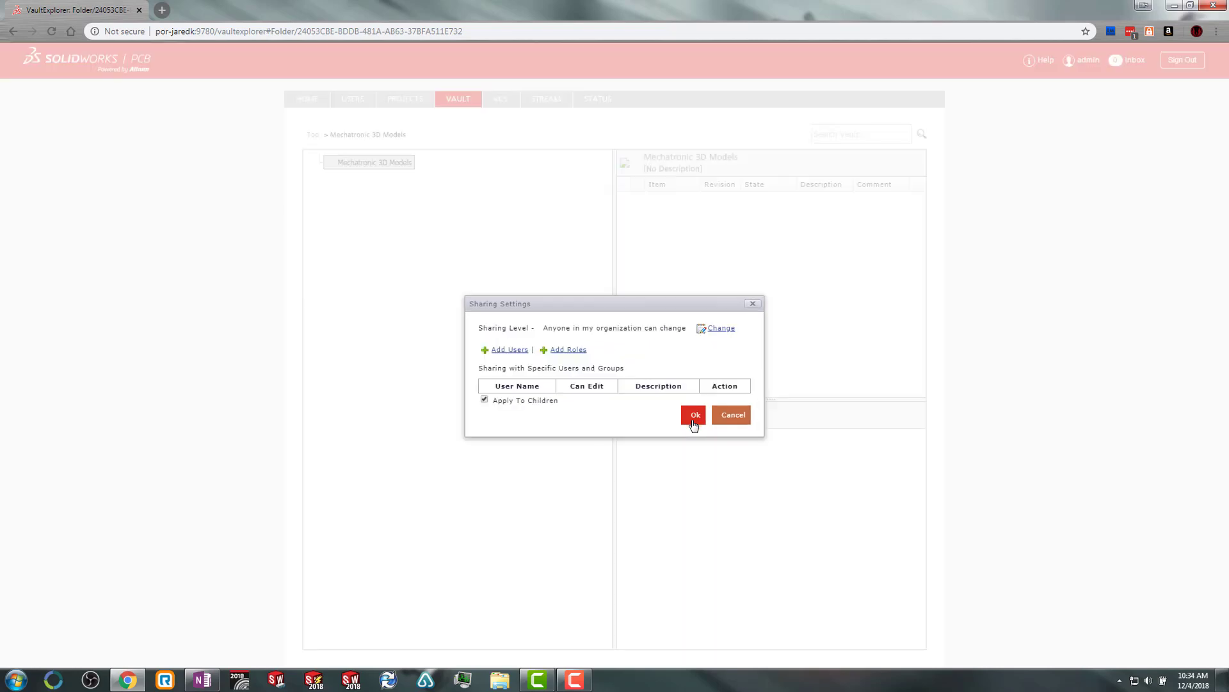
Add the new user to the folder's specific sharing list with Can Edit checked.
click(497, 351)
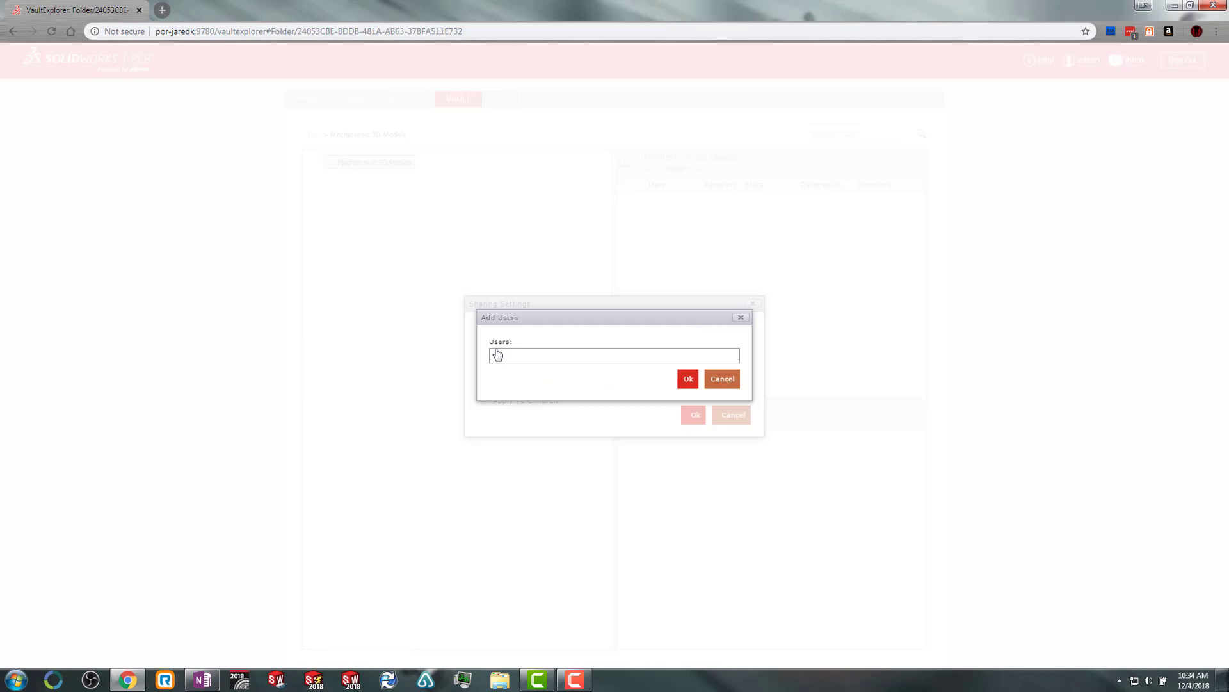
text(jared)
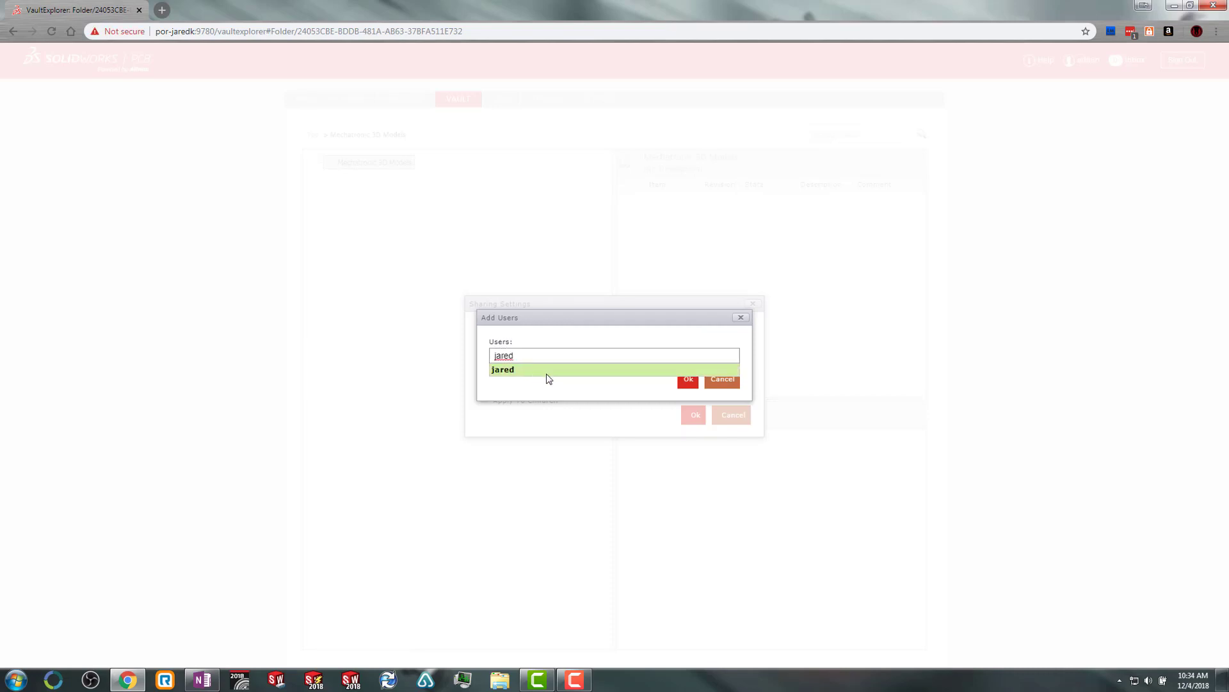
click(548, 371)
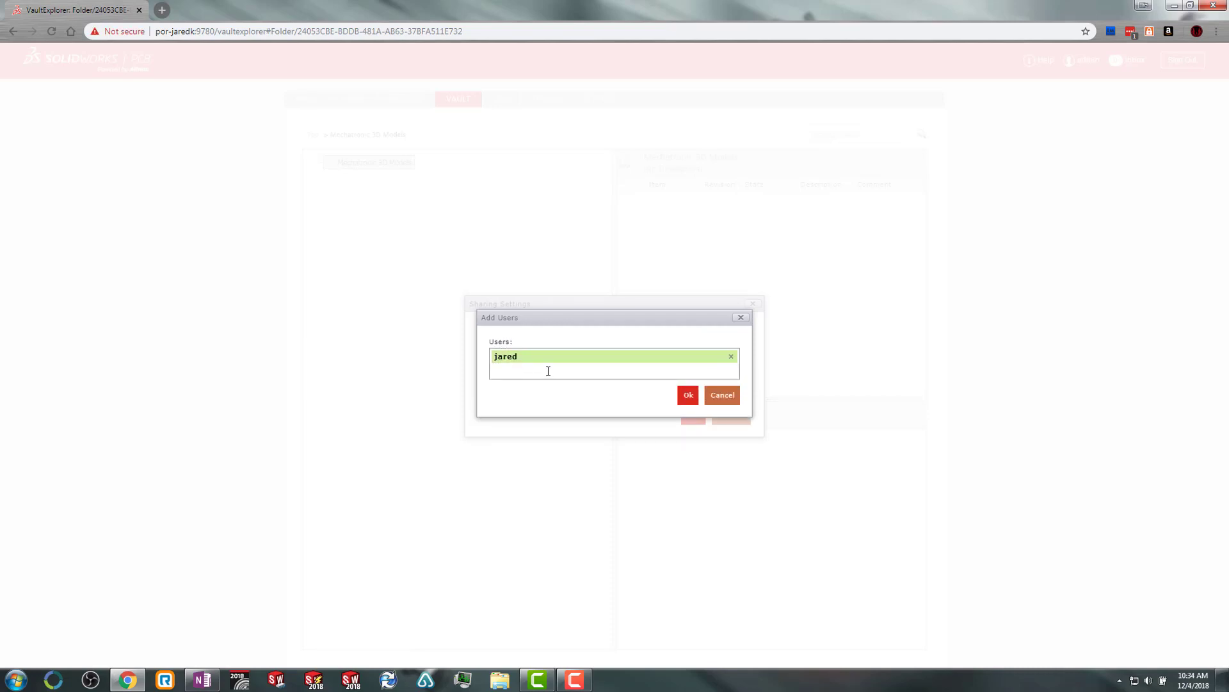
click(688, 395)
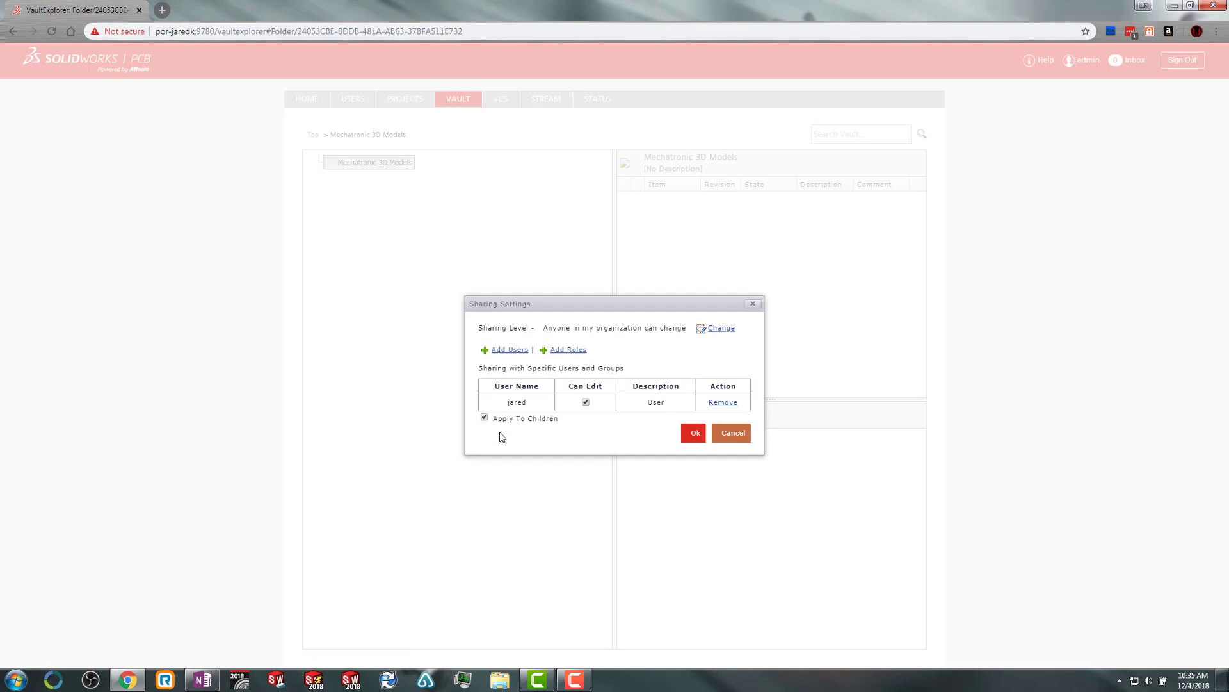
Apply the Mechatronic 3D Models sharing settings and dismiss the success alert.
click(692, 439)
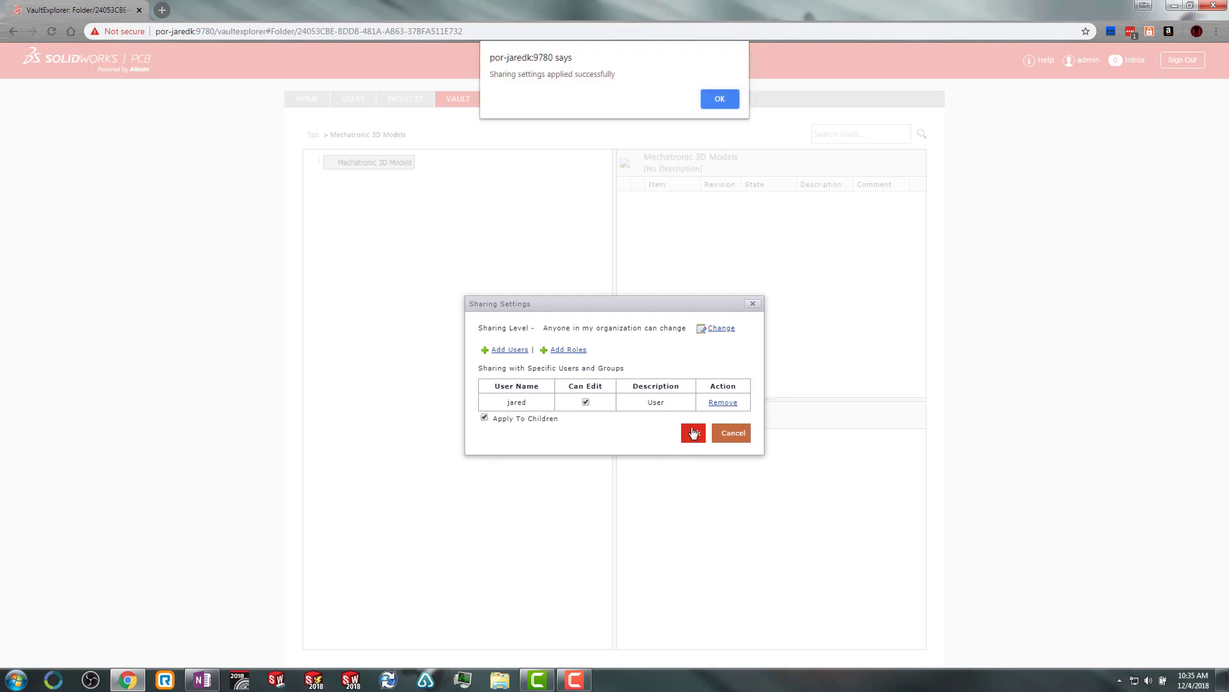
click(723, 99)
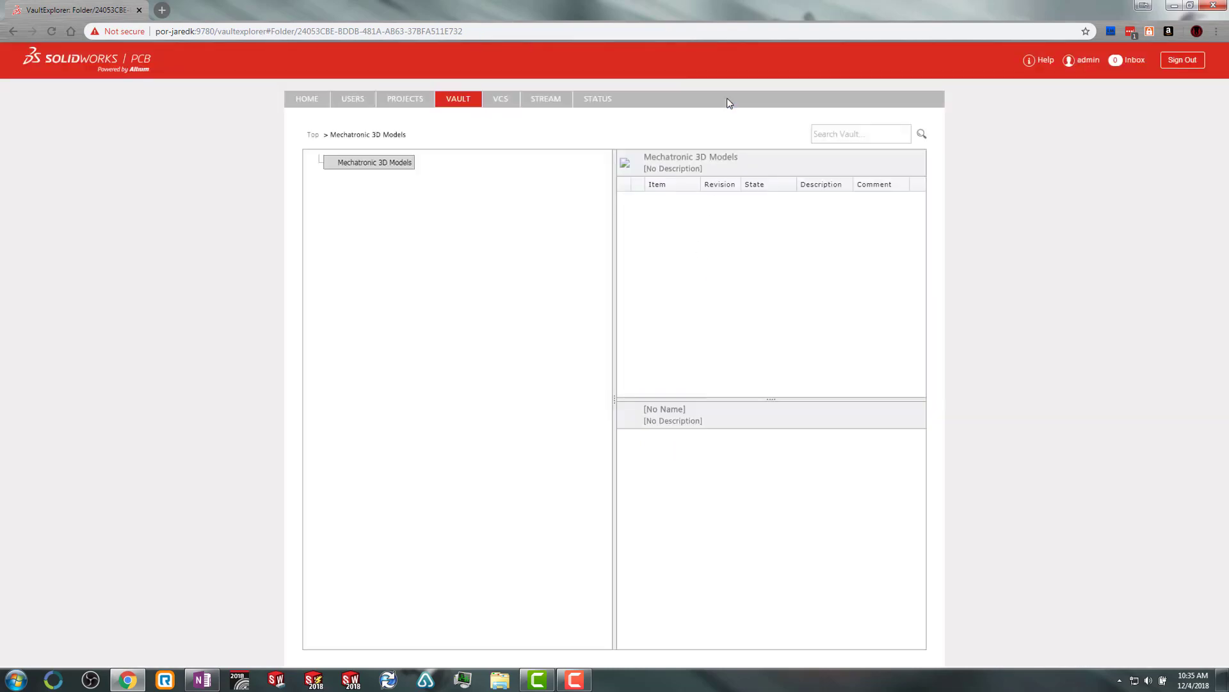